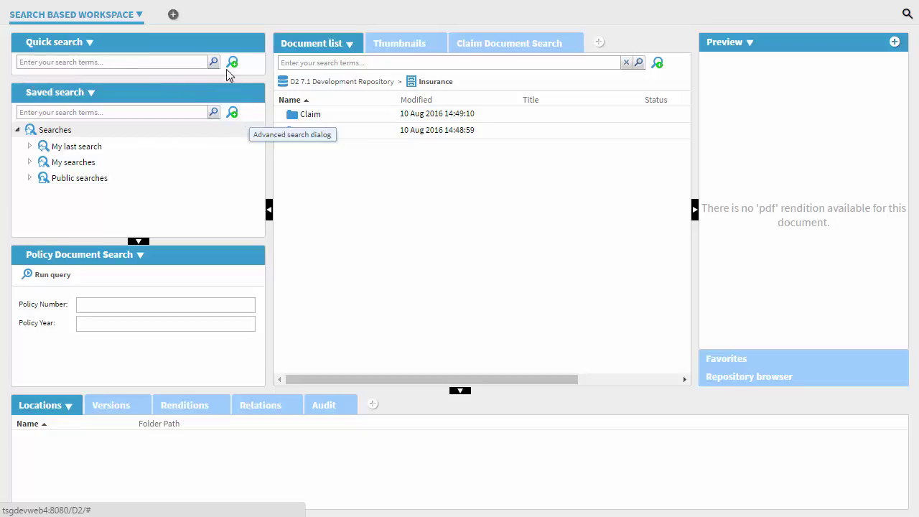
Start an advanced search restricted to the Claim Document (policy_document) type
click(237, 119)
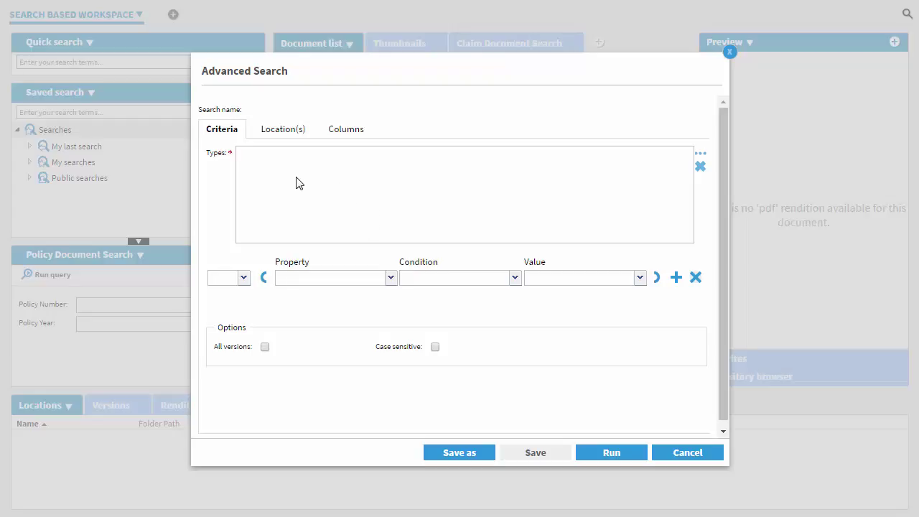
click(700, 154)
click(356, 252)
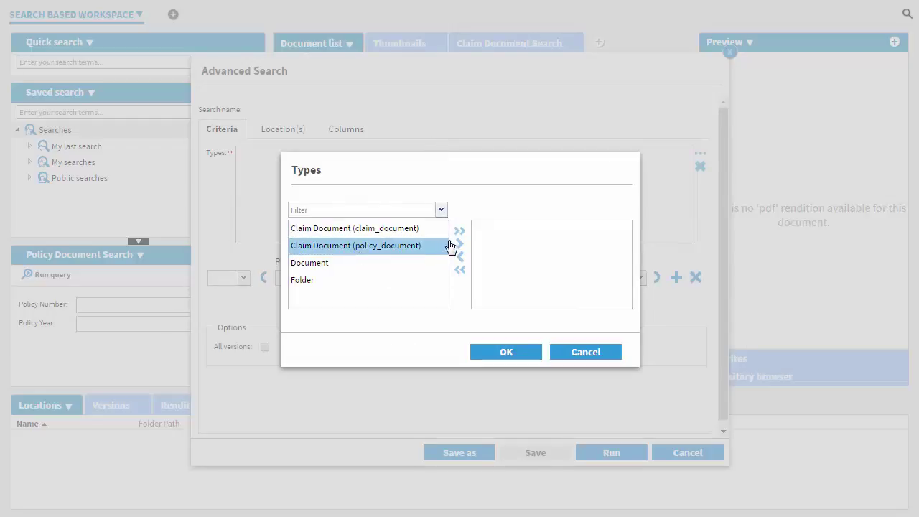
click(460, 245)
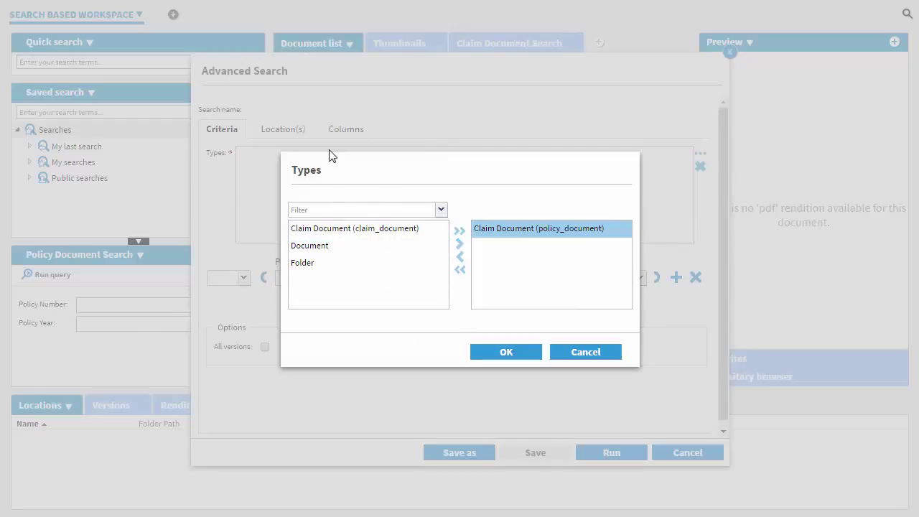
click(520, 352)
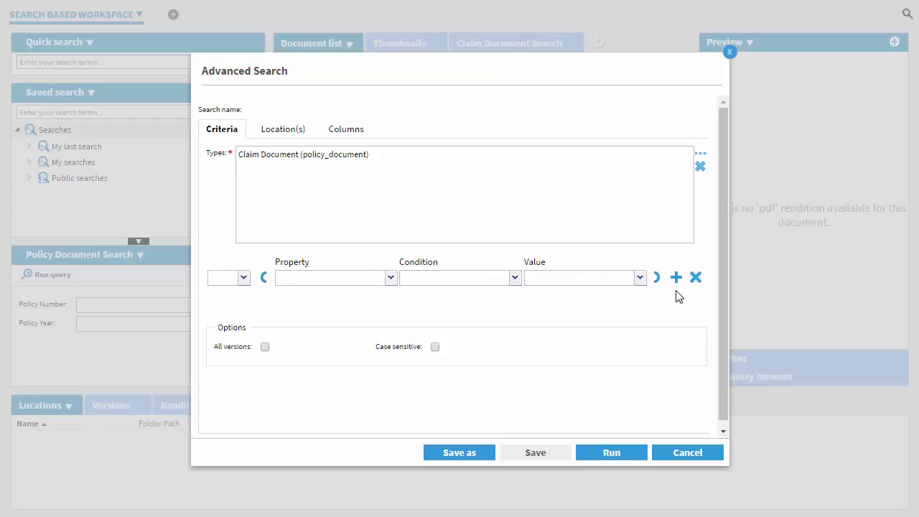
Define the first search criterion as Policy Number begins with 12
click(393, 282)
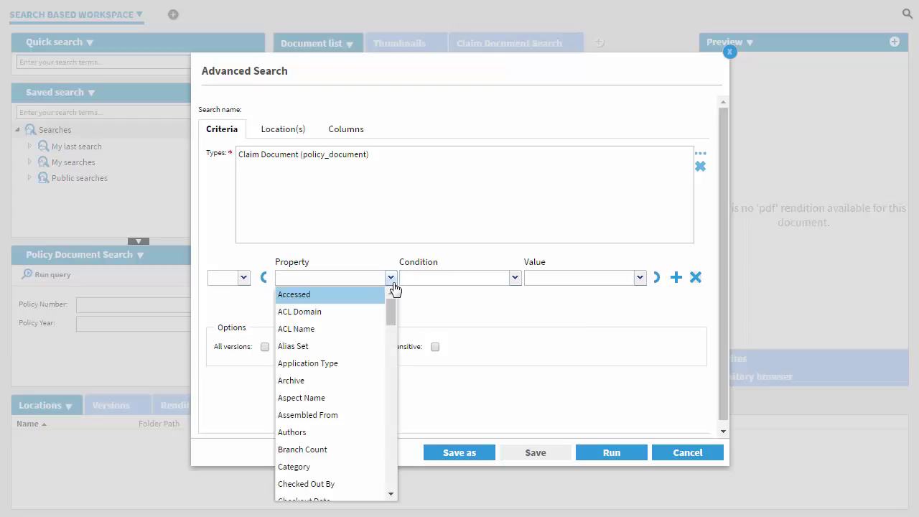
drag(391, 305, 397, 371)
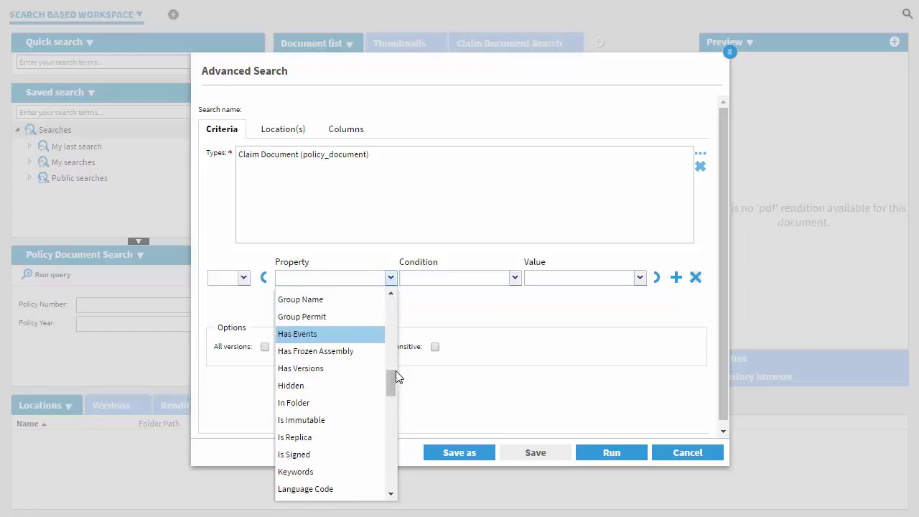
scroll(358, 359, down, 1)
click(343, 283)
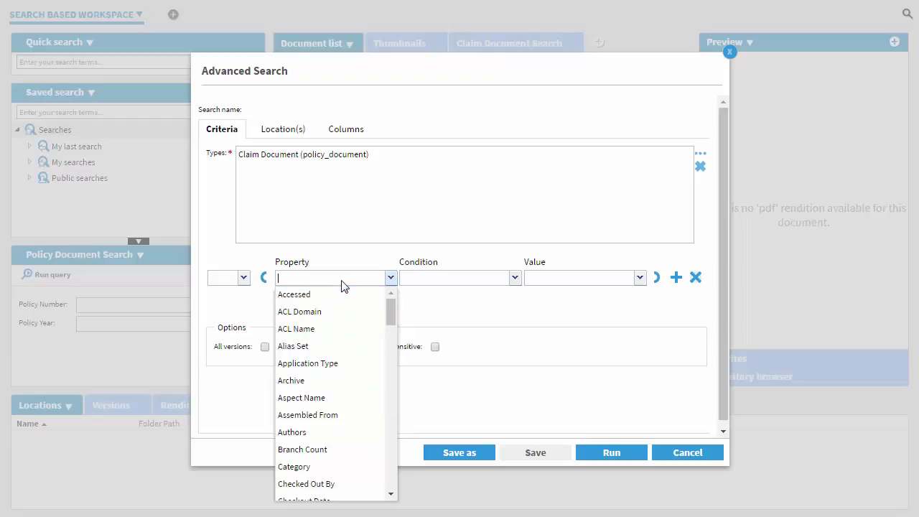
text(po)
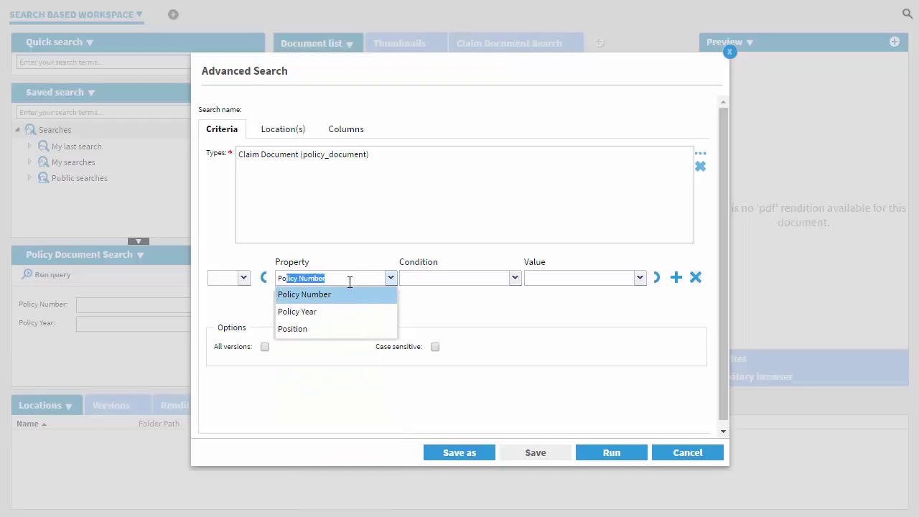
click(352, 293)
click(514, 279)
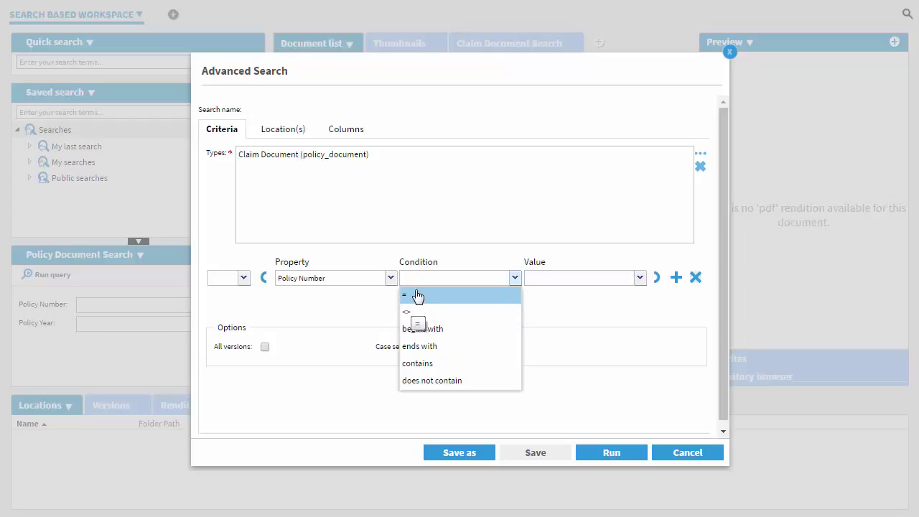
click(422, 328)
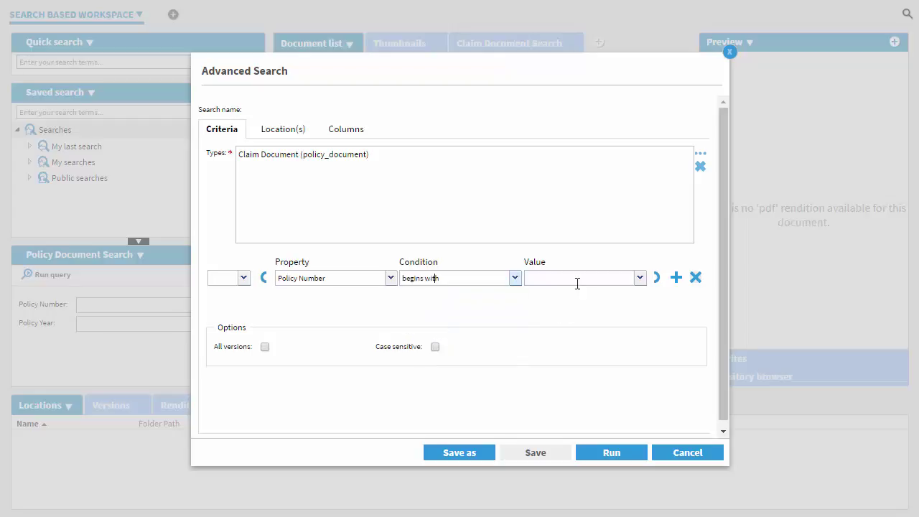
click(576, 279)
text(12)
Add a second criteria row to view its and/or operators, and discard the advanced search
click(675, 277)
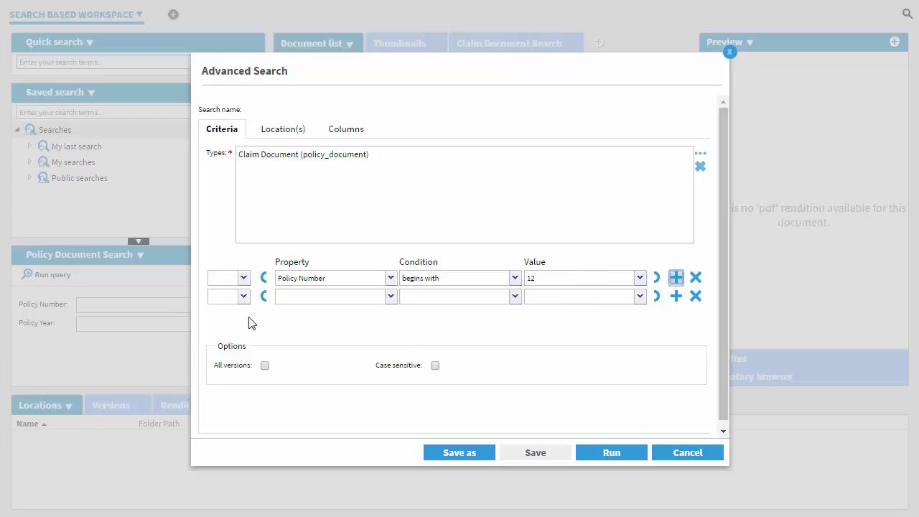
click(244, 294)
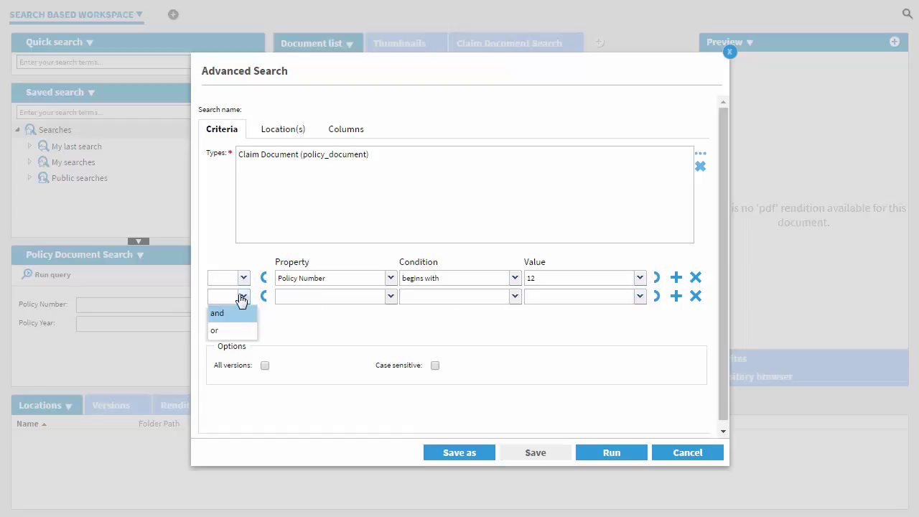
click(312, 324)
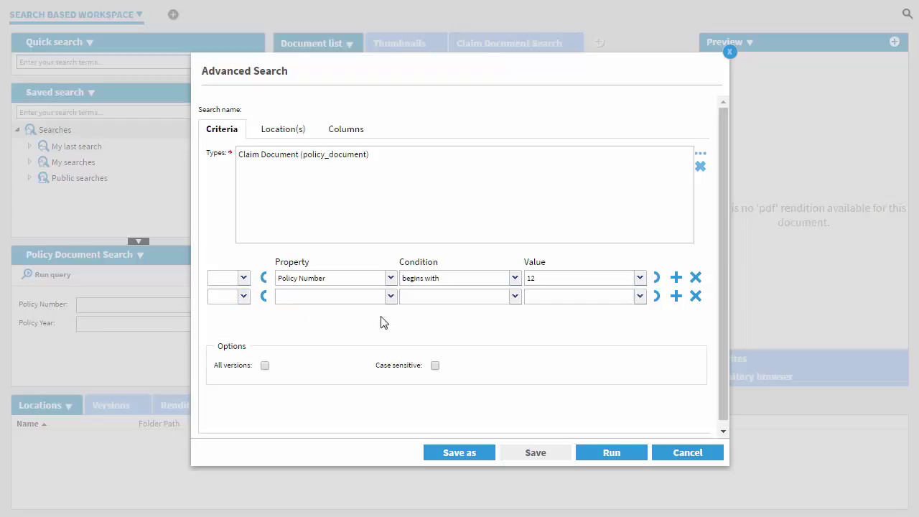
click(691, 453)
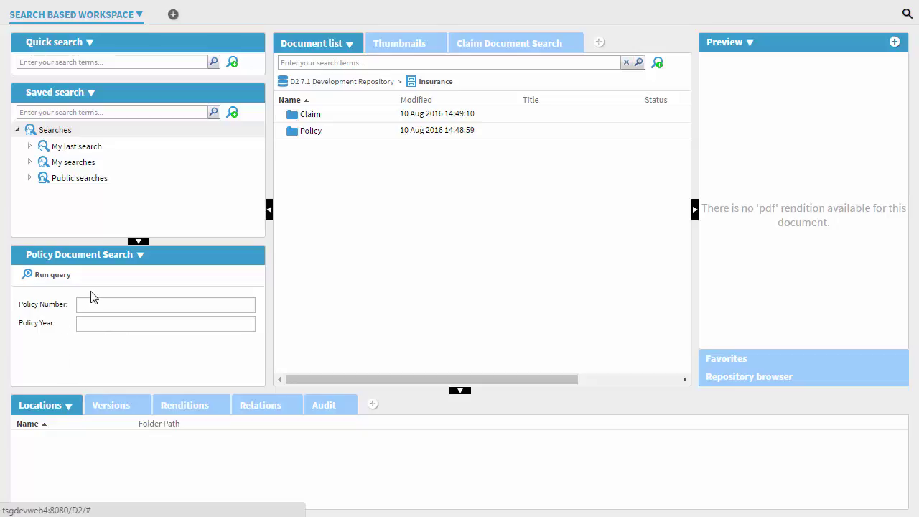
Run the Policy Document Search with the policy number and the policy year 2016
click(104, 304)
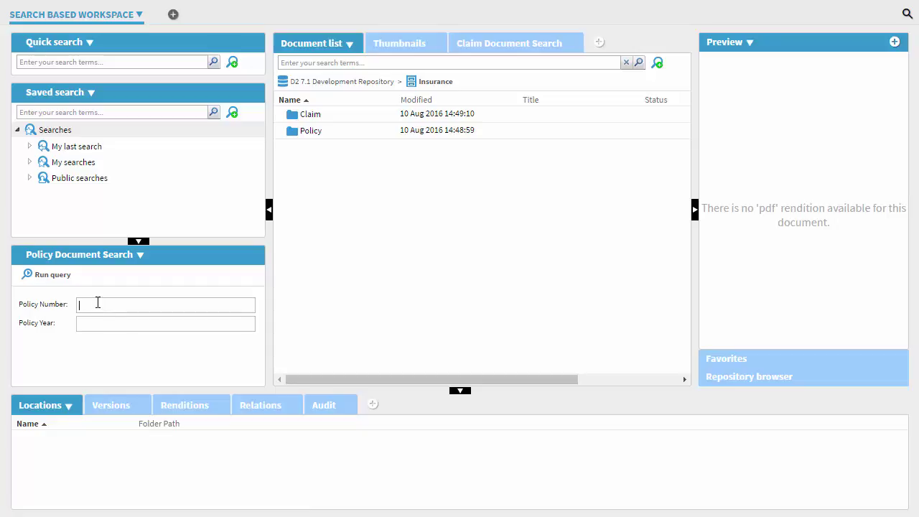
text(121212)
key(Tab)
text(20)
click(56, 278)
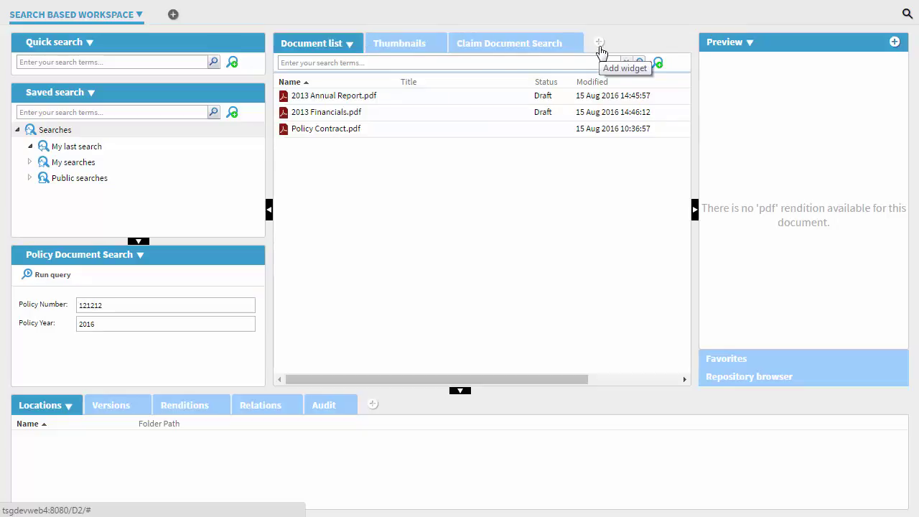
Run the Claim Document Search by claim number and show the results in the document list
click(516, 45)
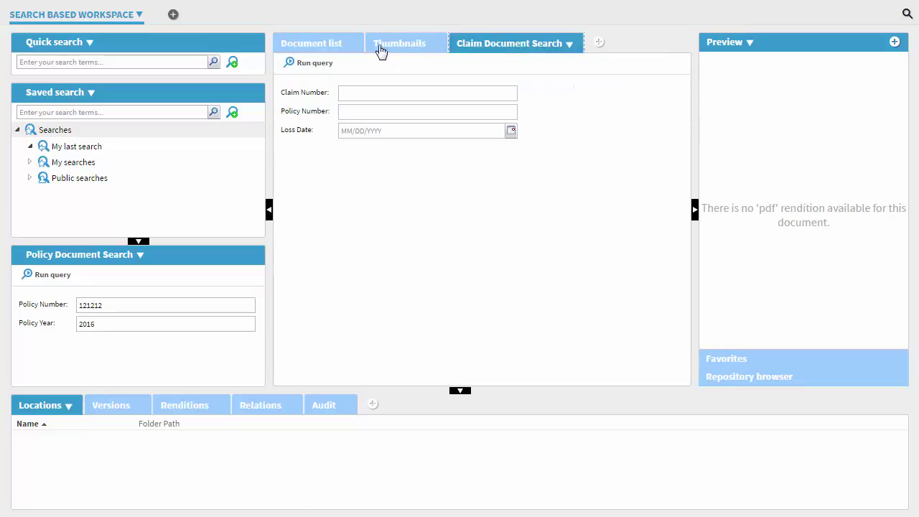
click(337, 50)
click(319, 64)
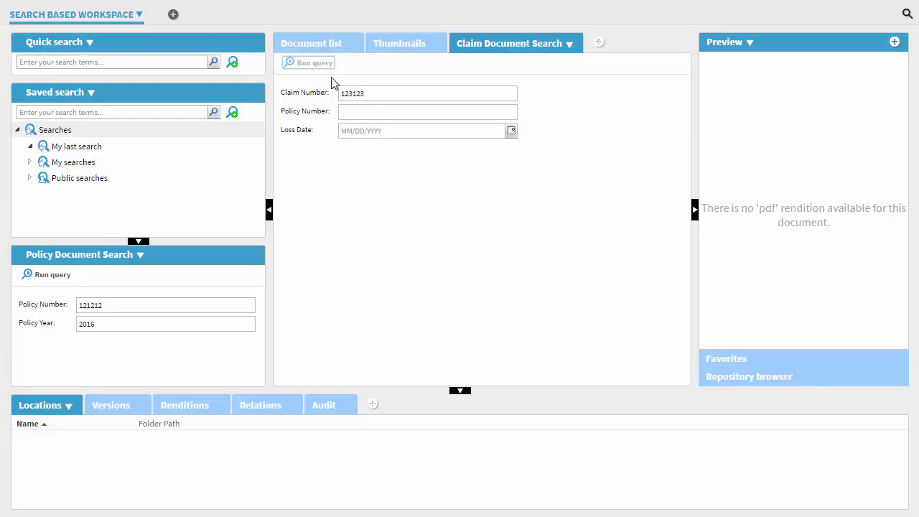
click(318, 40)
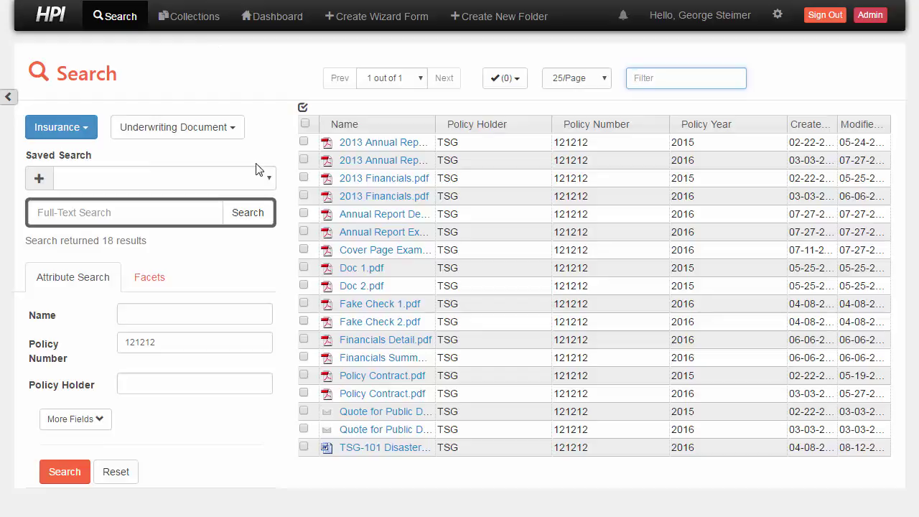
In HPI, switch the search area to Controlled Docs and examine the object types it offers
click(64, 127)
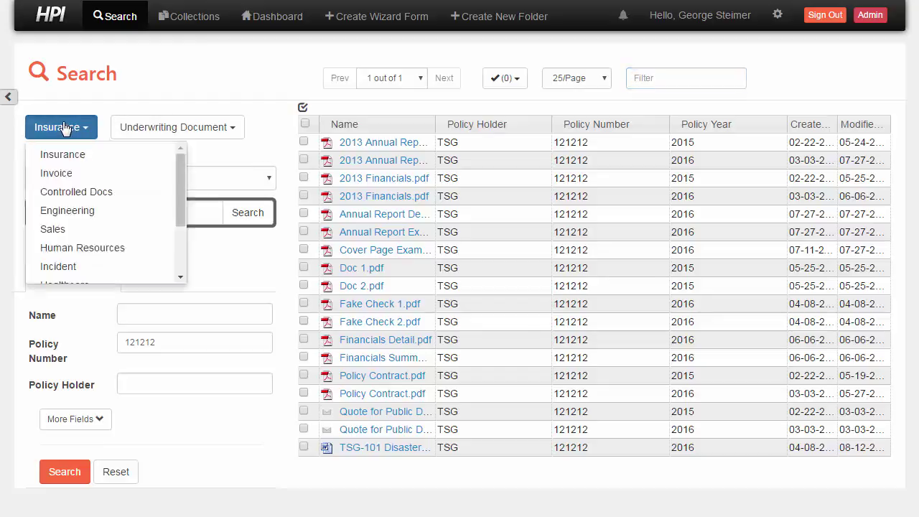
click(75, 193)
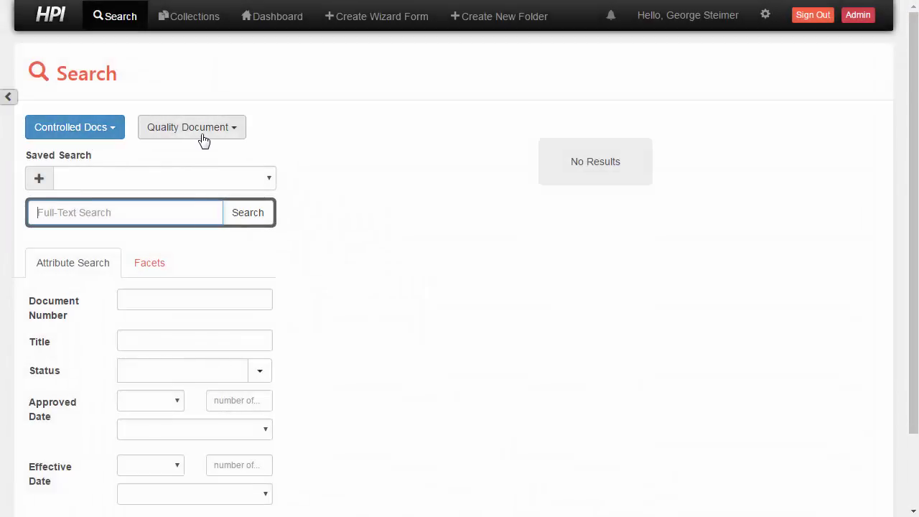
click(204, 141)
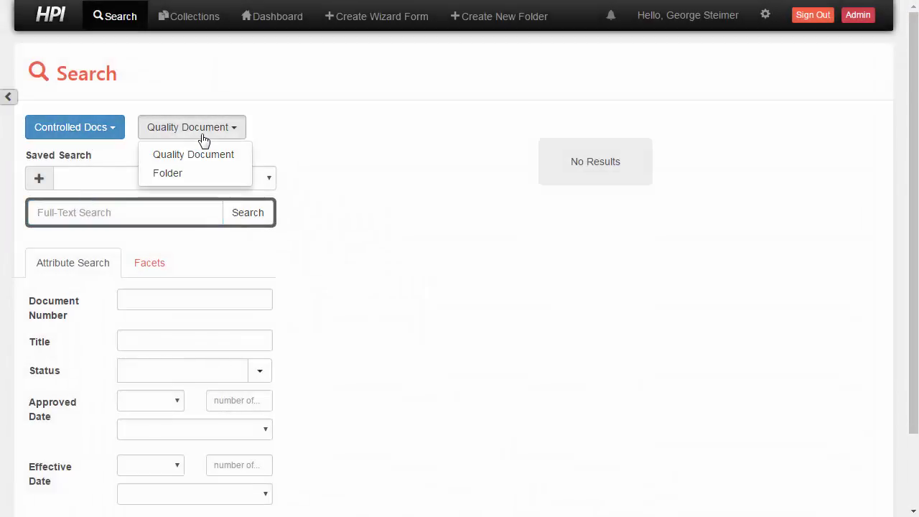
Return the search area to Insurance and examine its list of searchable object types
click(121, 135)
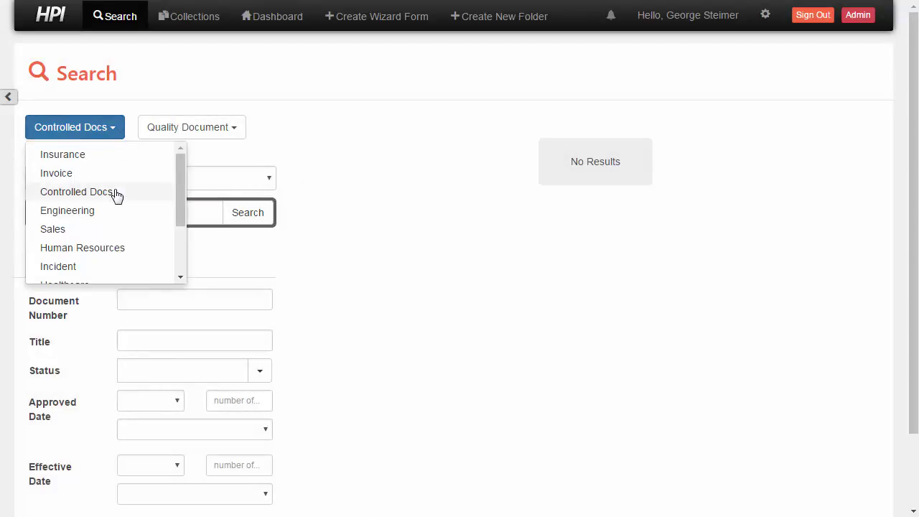
click(105, 156)
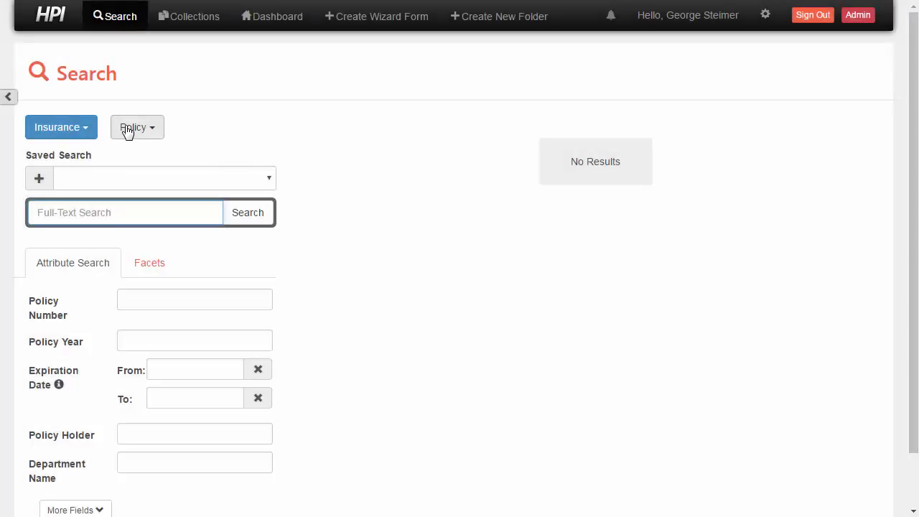
click(127, 132)
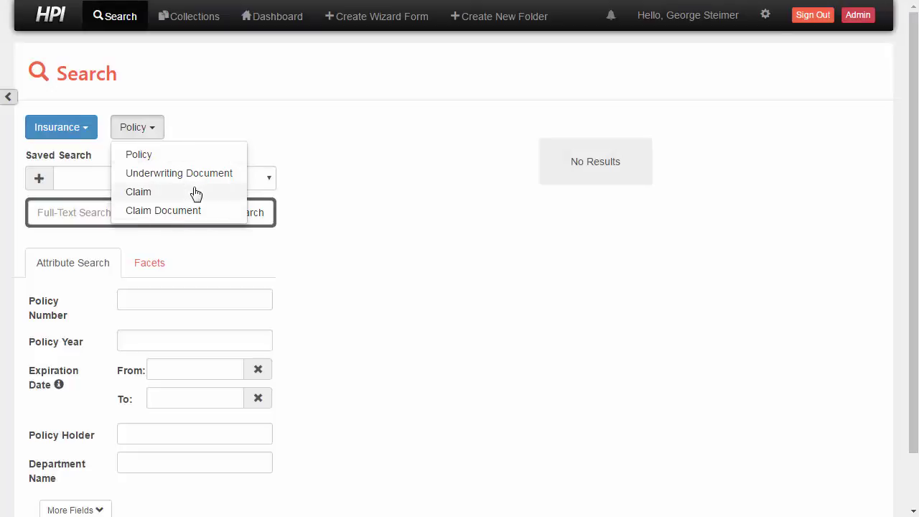
click(295, 113)
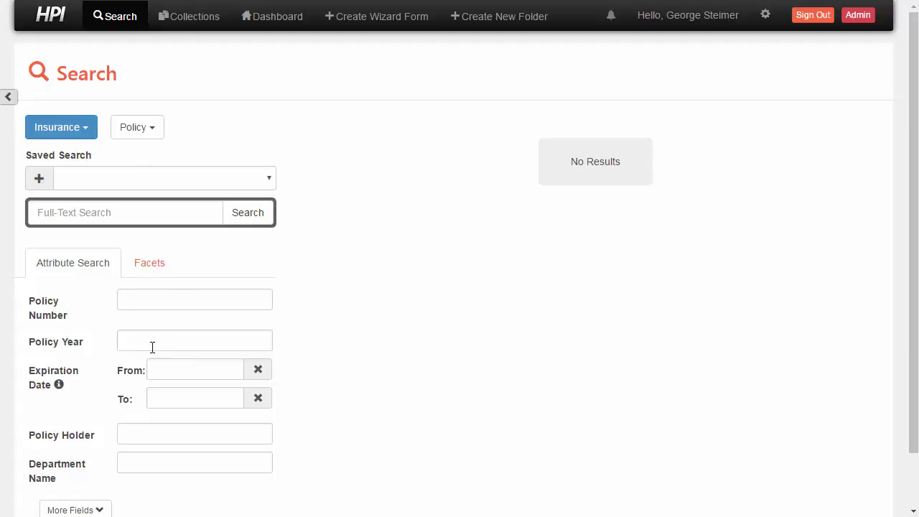
Compare the attribute search fields of the Underwriting Document and Claim types
click(135, 129)
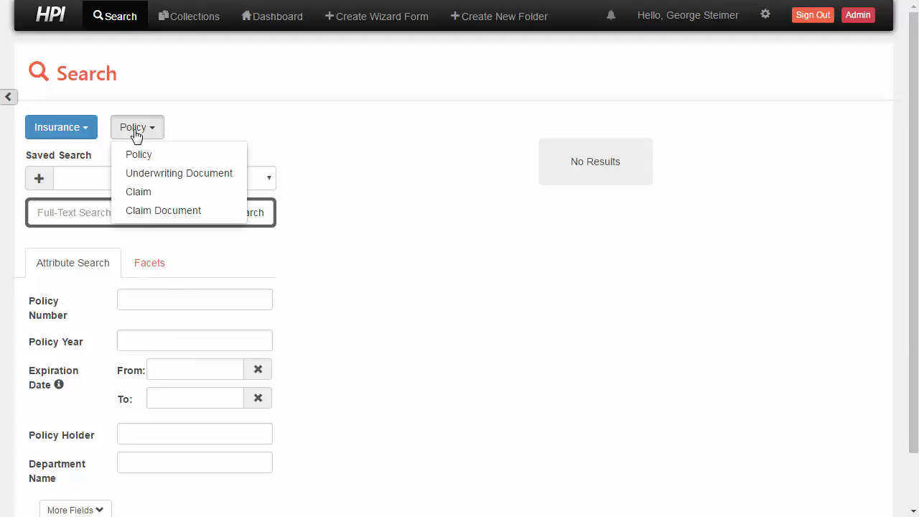
click(139, 173)
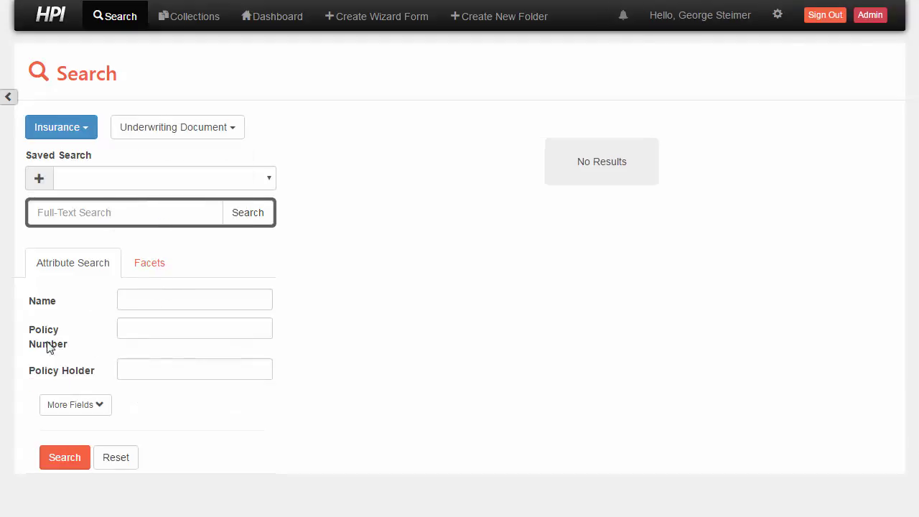
click(158, 137)
click(155, 194)
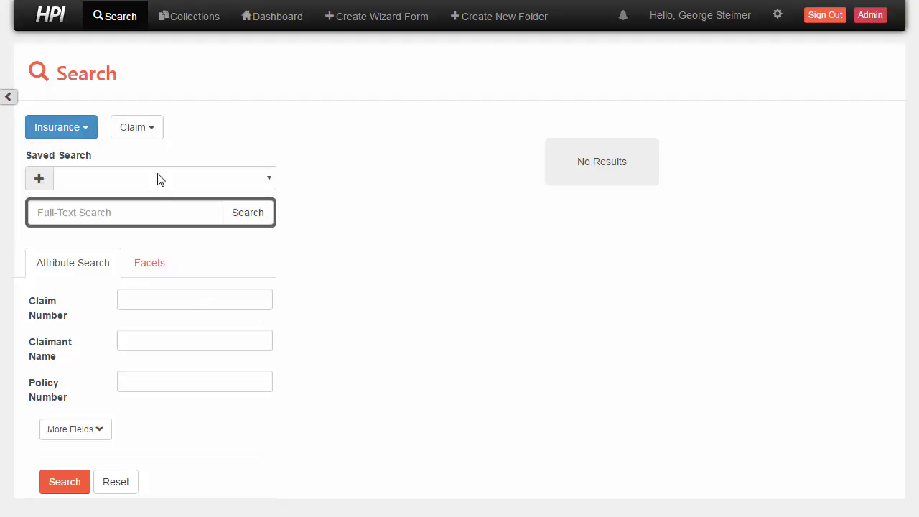
Search the Underwriting Document type by policy number
click(151, 131)
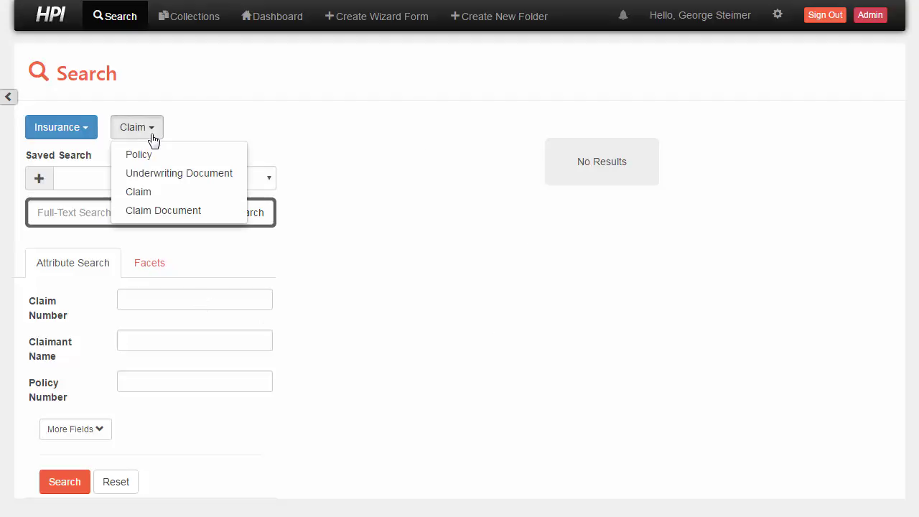
click(178, 174)
click(149, 329)
text(121212)
key(Return)
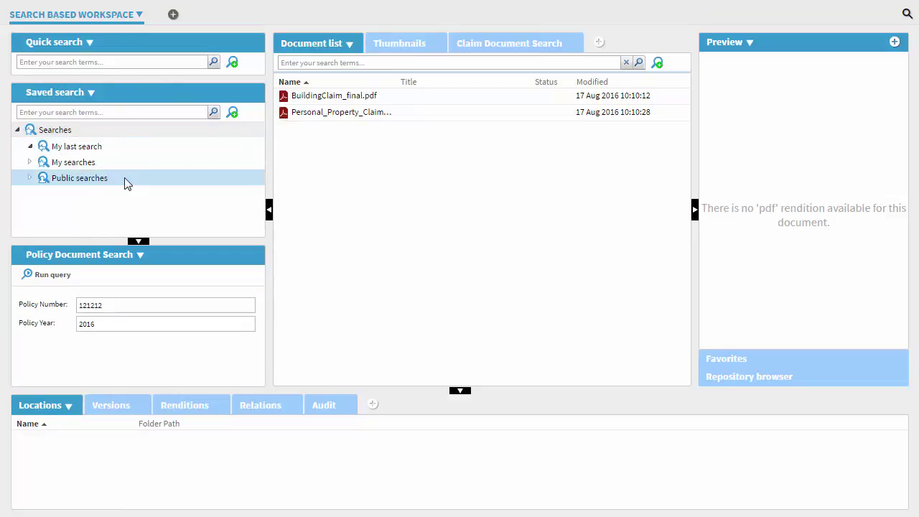
In D2, start a new advanced search with Claim Document (policy_document) as its type
click(237, 116)
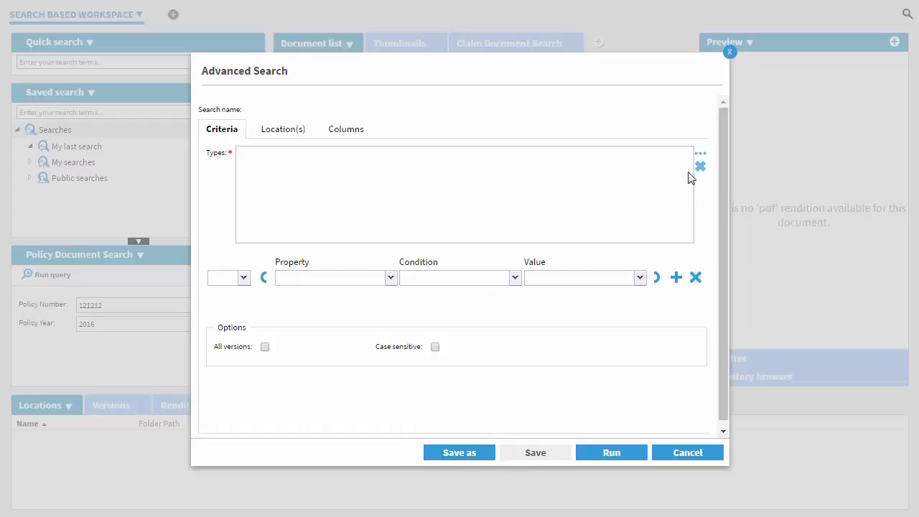
click(700, 154)
click(383, 246)
click(460, 244)
click(503, 351)
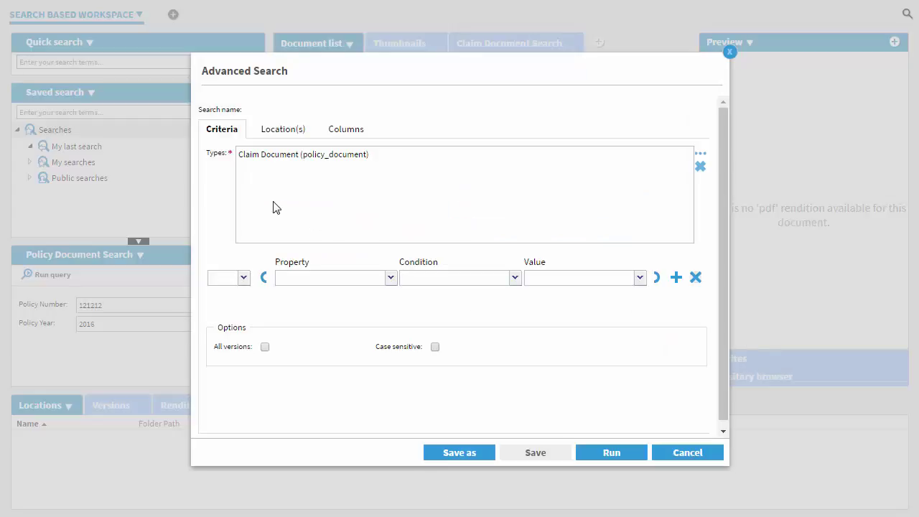
Run the advanced Claim Document search with the Policy Number property equal to the policy number
click(379, 278)
text(po)
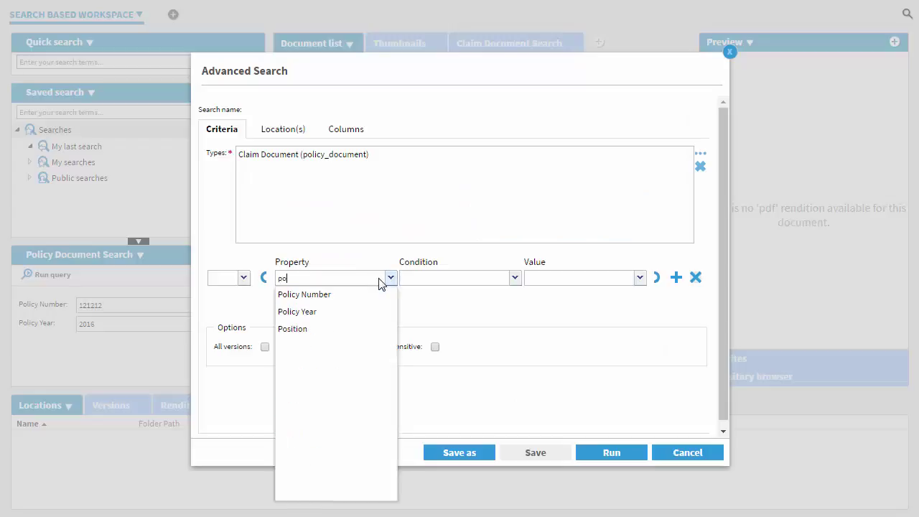
key(Down)
key(Return)
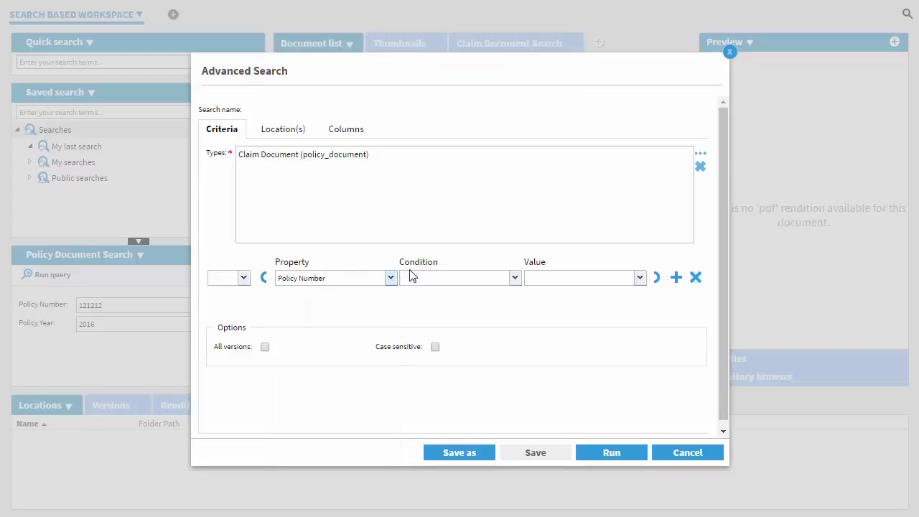
click(514, 278)
click(486, 300)
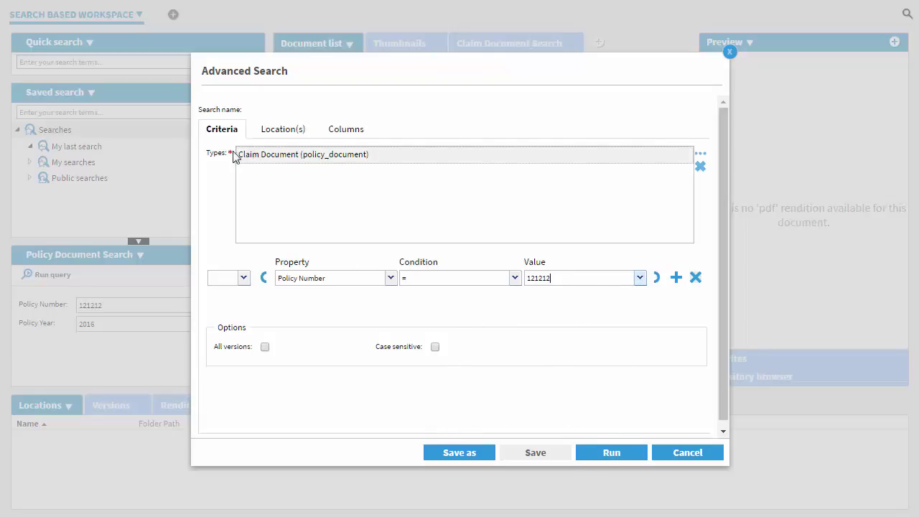
click(596, 453)
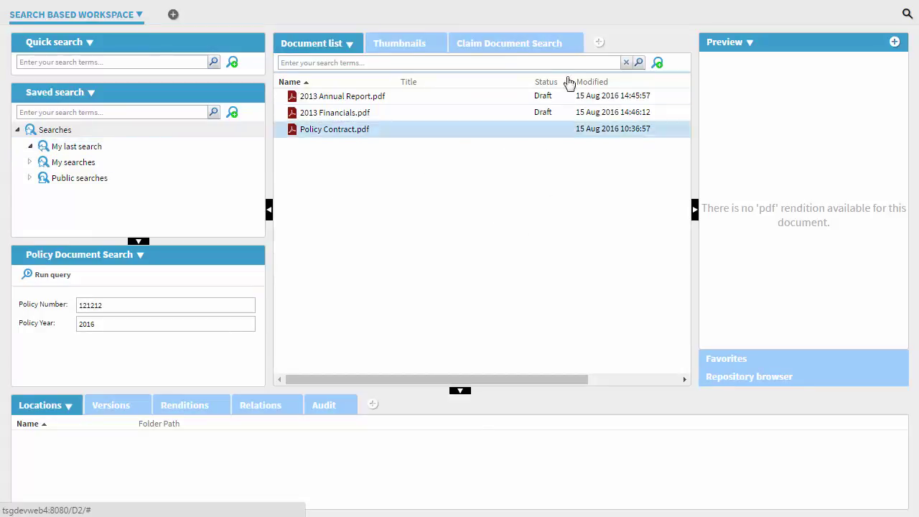
Reopen the criteria of My last search and view the options for saving it under a name, without saving
right_click(66, 149)
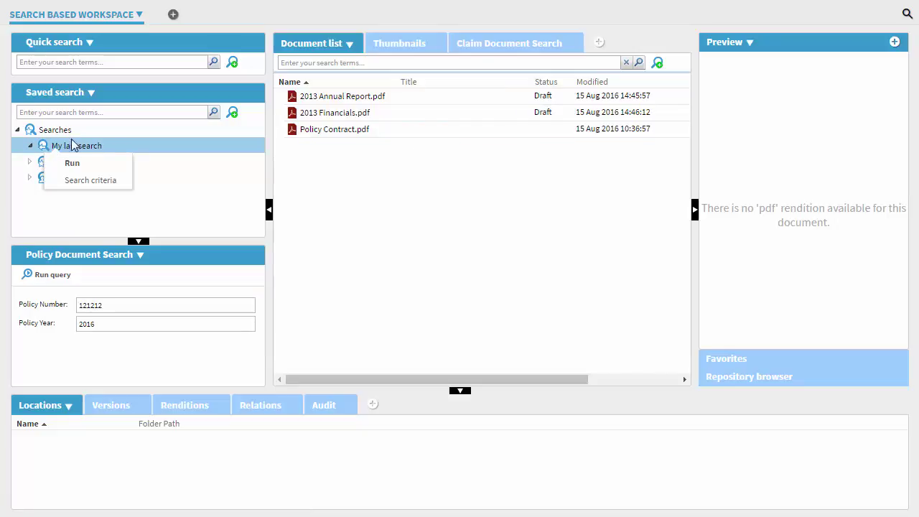
click(90, 181)
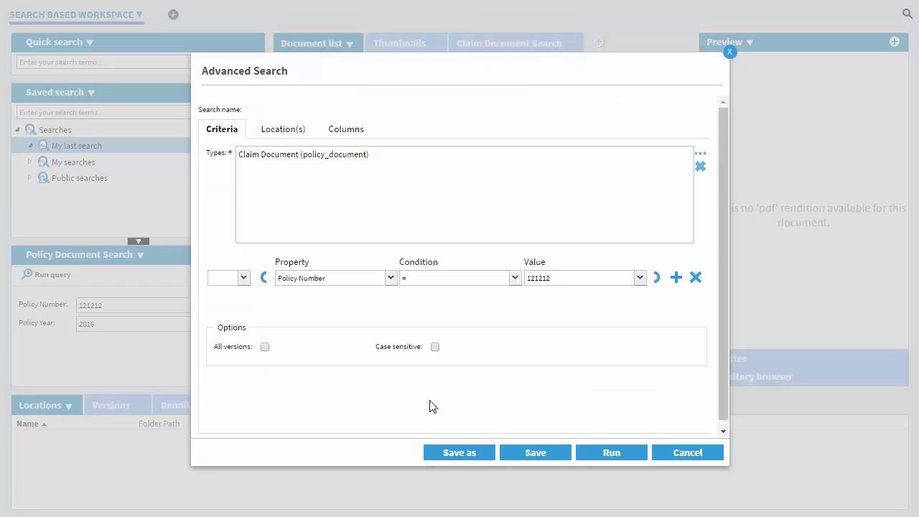
click(452, 454)
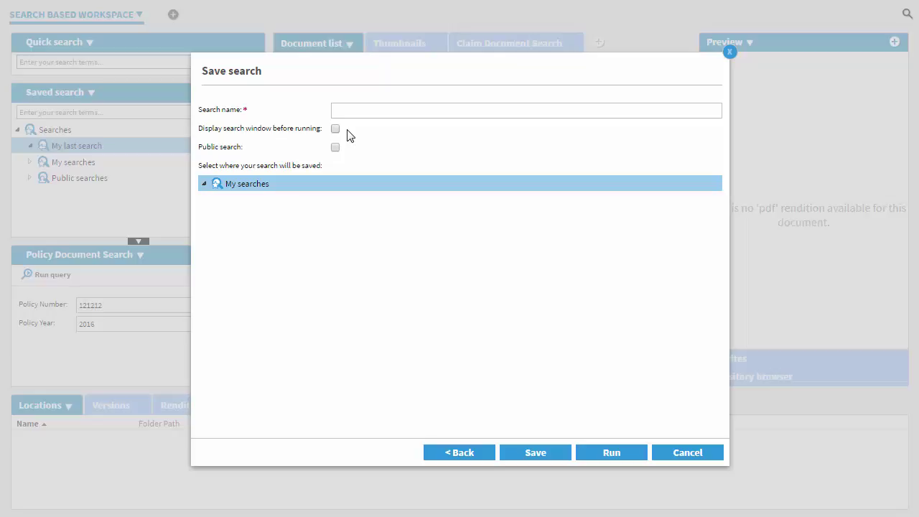
click(683, 452)
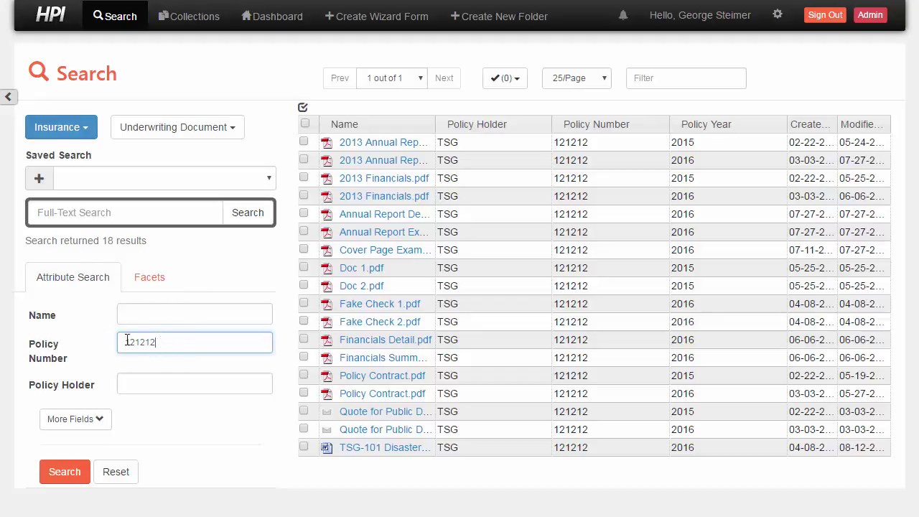
In HPI, save the current Underwriting Document search under a name made of "Search" and the policy number
click(40, 179)
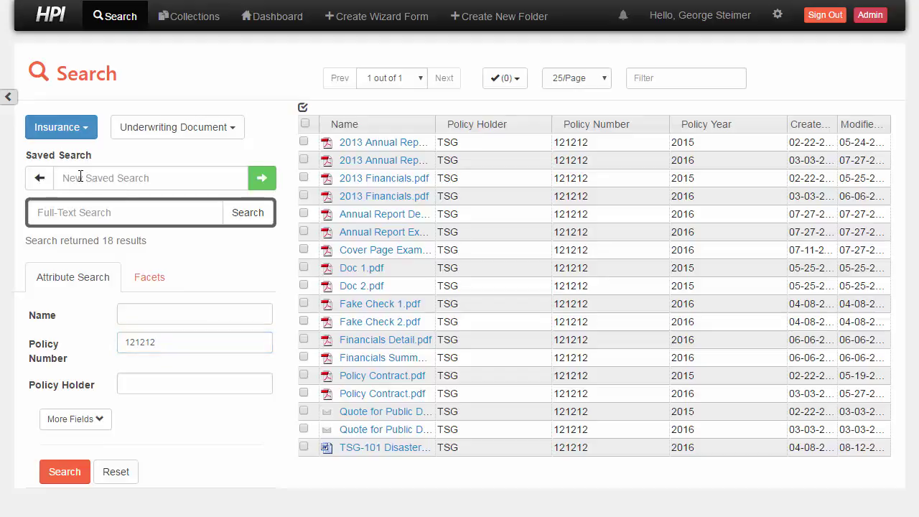
click(105, 183)
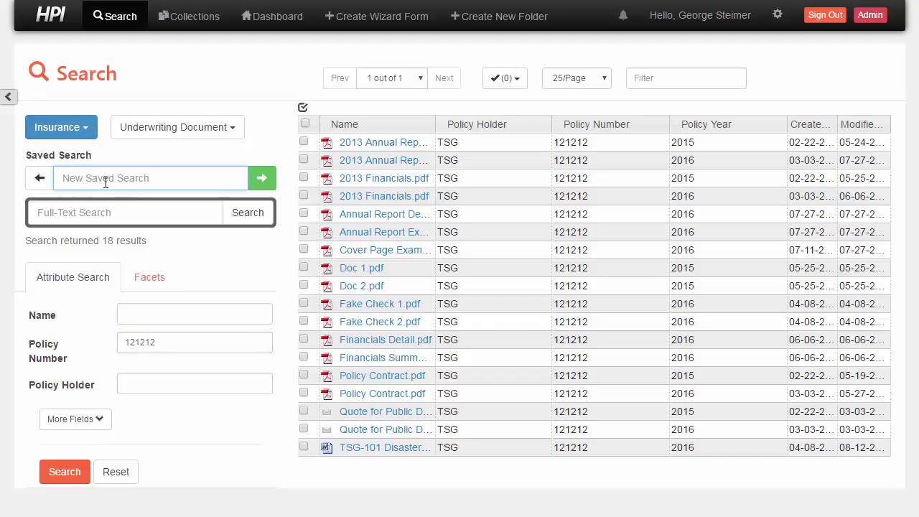
text(Search 121212)
click(254, 185)
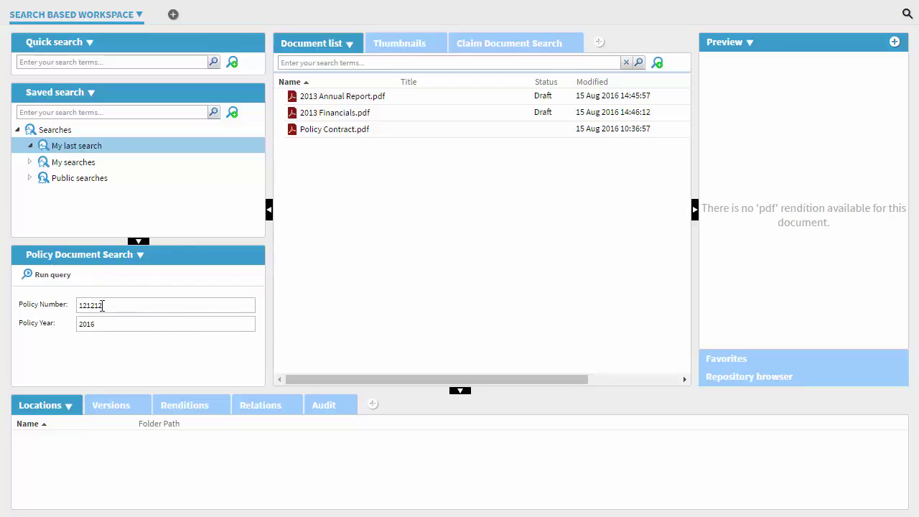
In D2, run the Policy Document Search query form and view the form parameters stored in My last search
click(61, 274)
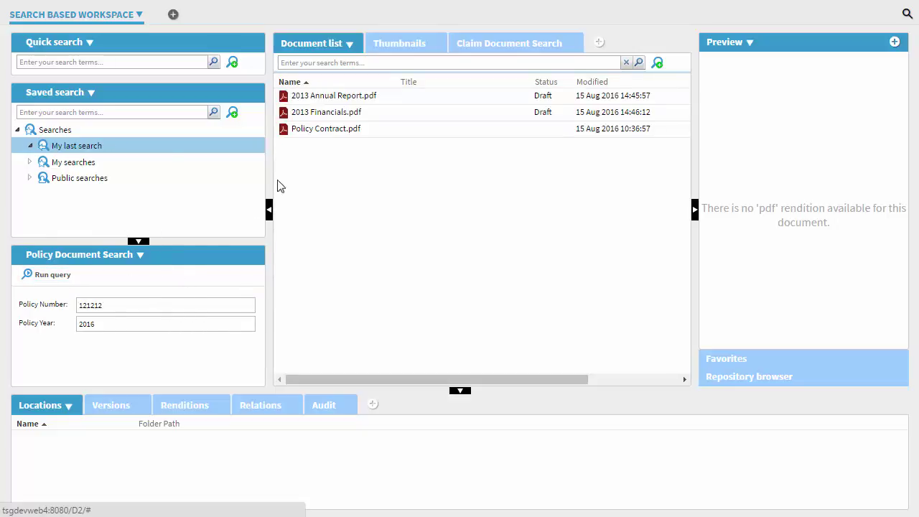
right_click(68, 150)
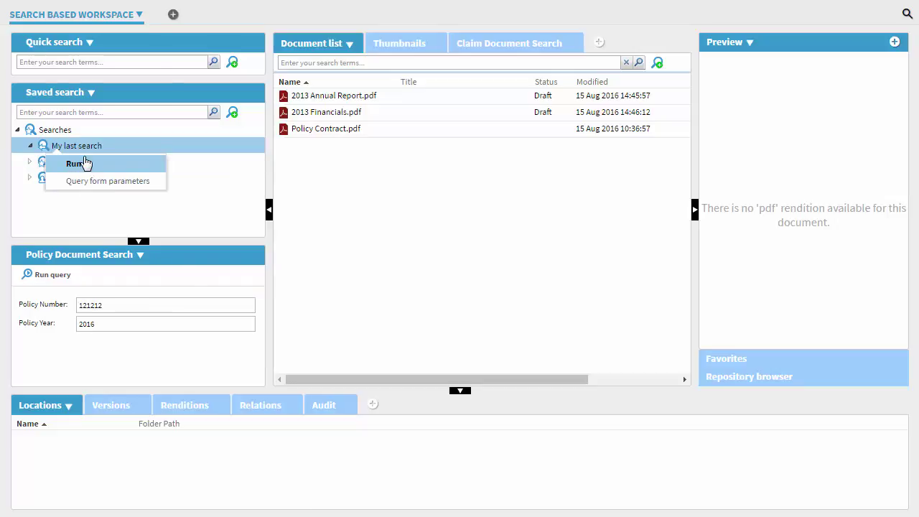
click(75, 182)
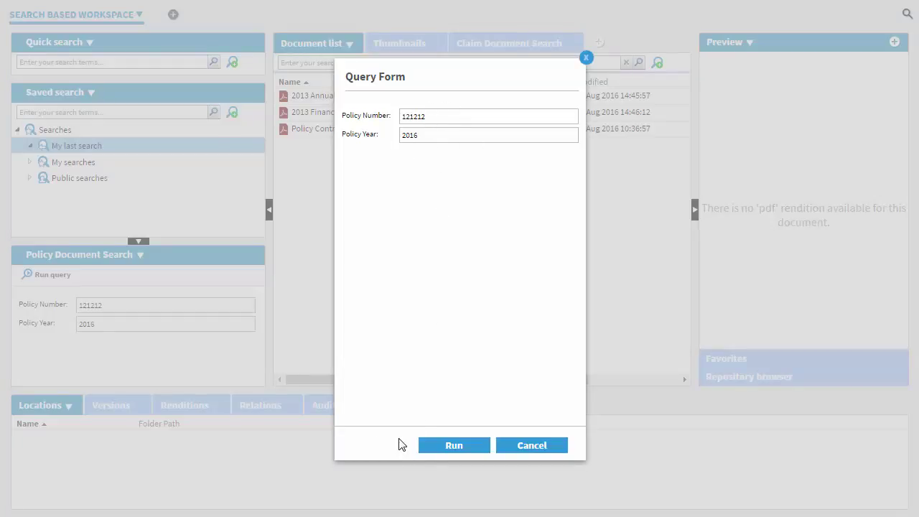
click(531, 445)
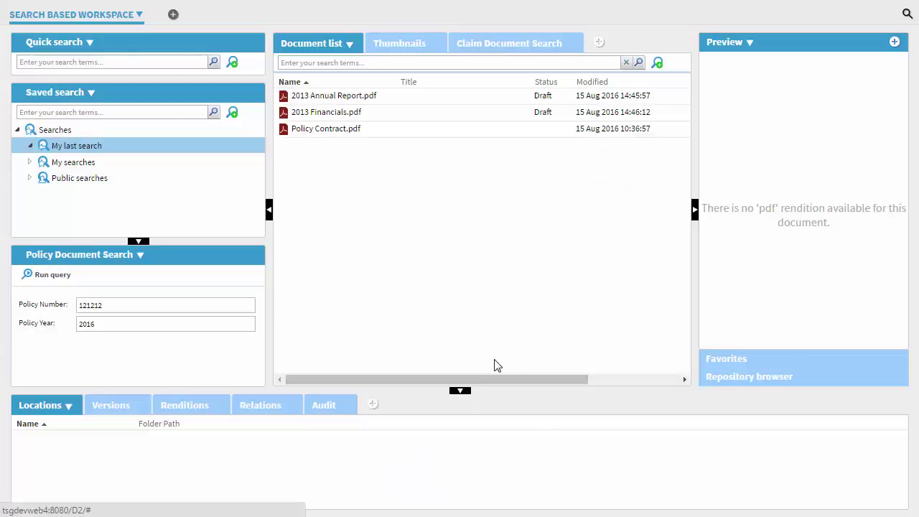
Run the first saved search under My searches and examine the result columns available in its criteria
click(30, 162)
click(104, 183)
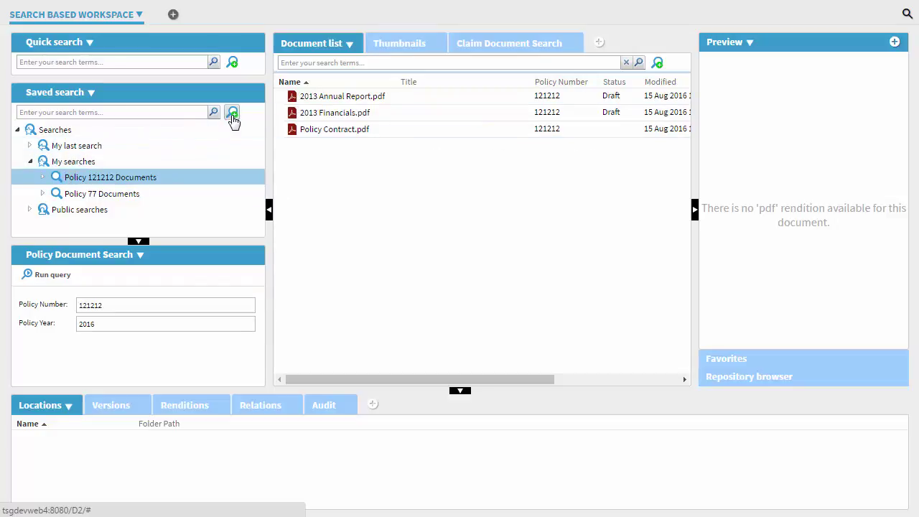
right_click(107, 180)
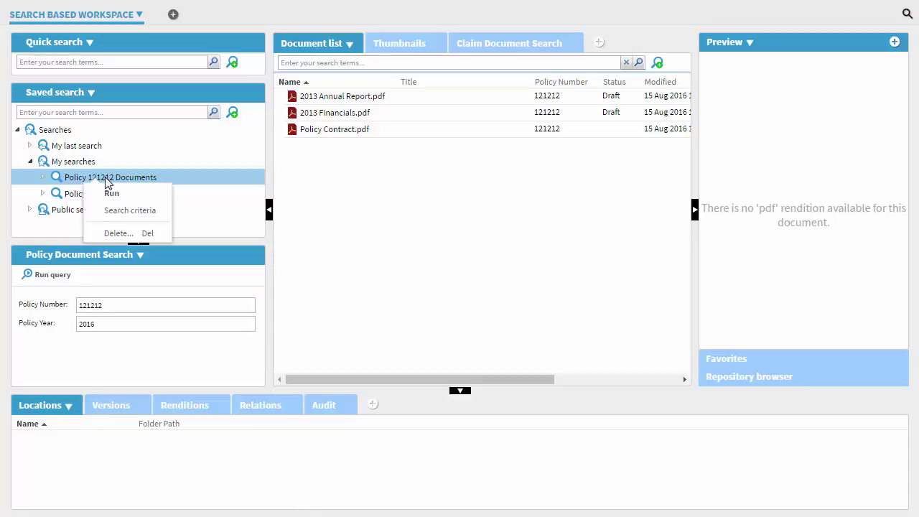
click(128, 213)
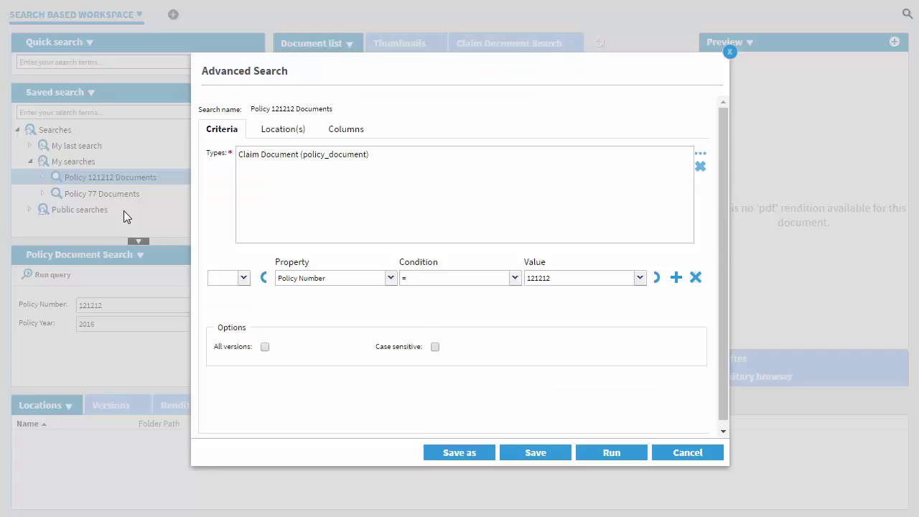
click(337, 133)
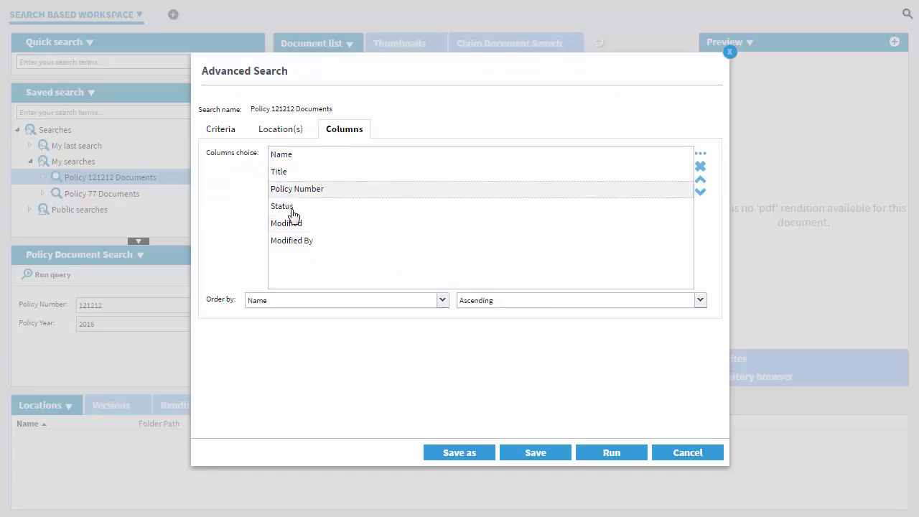
click(702, 157)
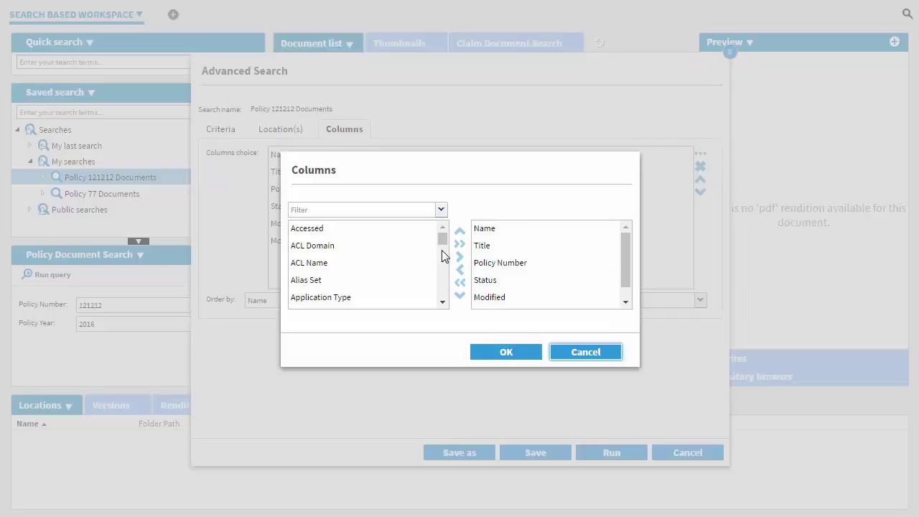
mouse_move(442, 238)
mouse_down()
mouse_move(442, 295)
mouse_move(442, 234)
mouse_up()
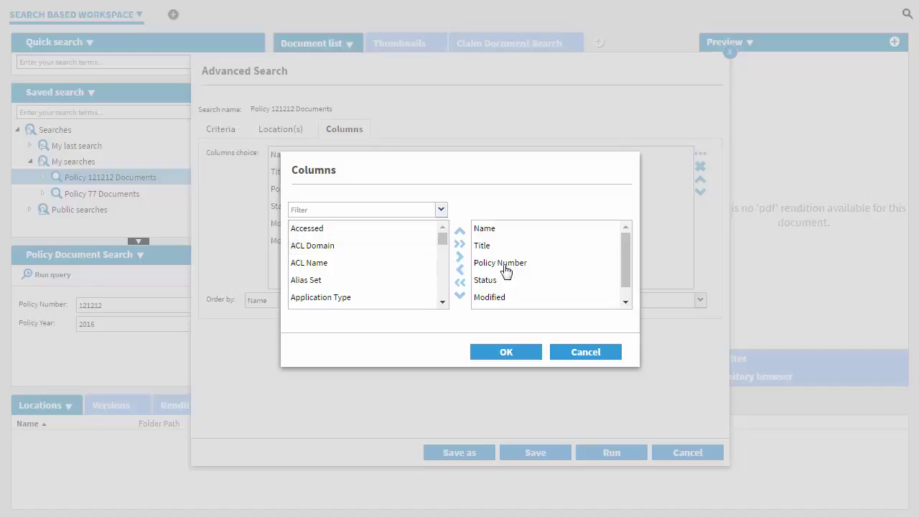
click(578, 353)
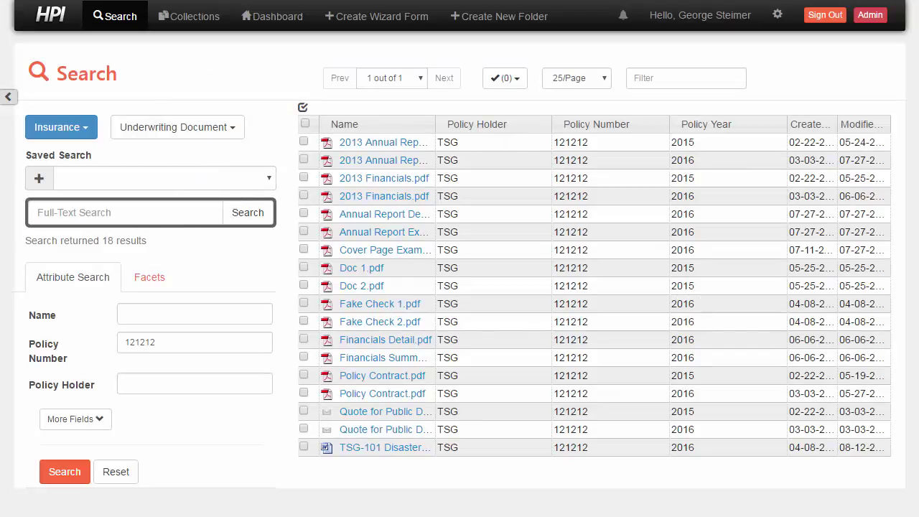
In HPI, temporarily widen the results table and hide its Policy Year and Policy Number columns
click(8, 97)
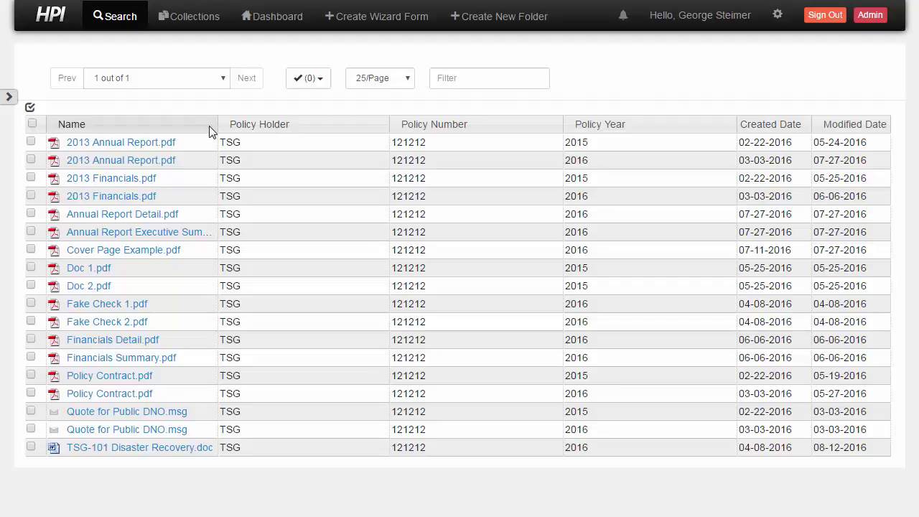
right_click(468, 133)
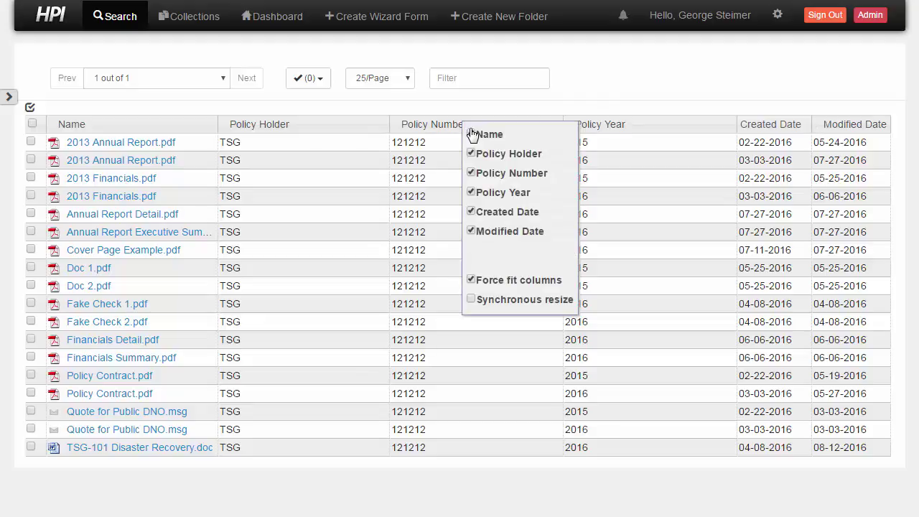
click(471, 193)
click(470, 173)
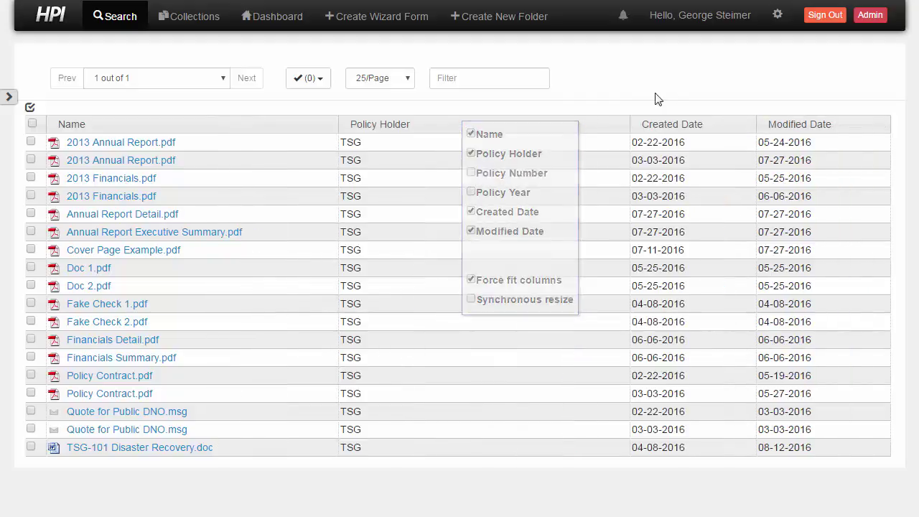
click(9, 96)
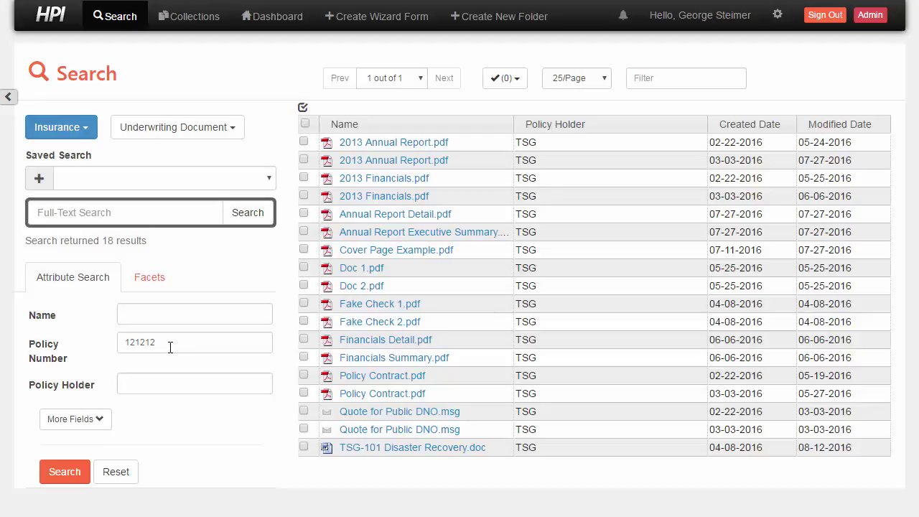
Rerun the policy search and show the Policy Number and Policy Year columns in the results table again
click(81, 463)
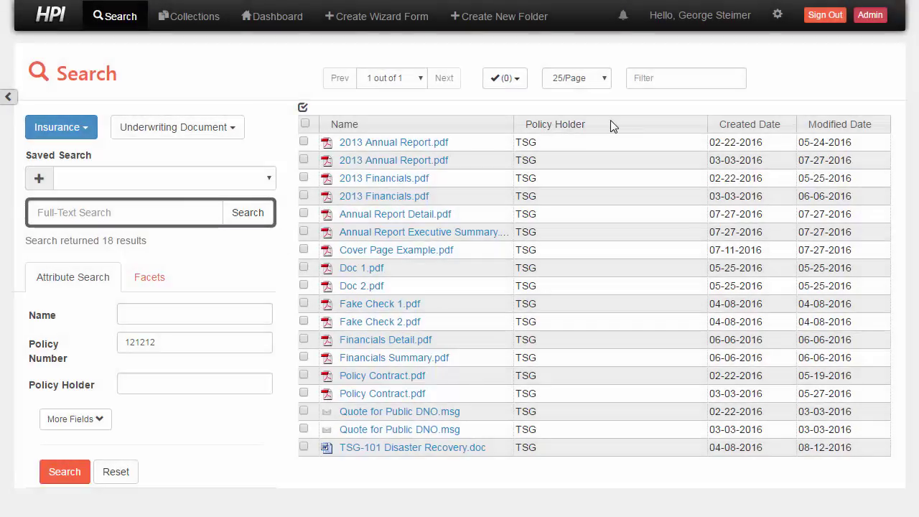
right_click(610, 126)
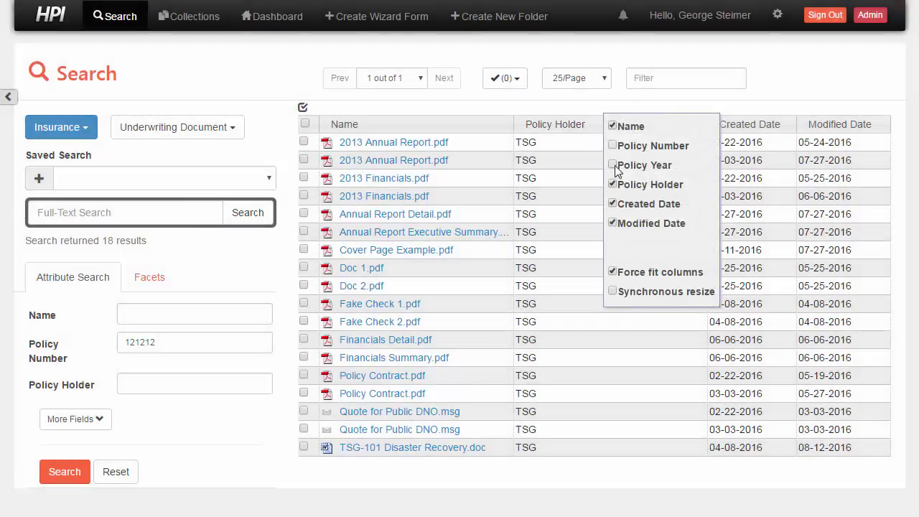
click(613, 145)
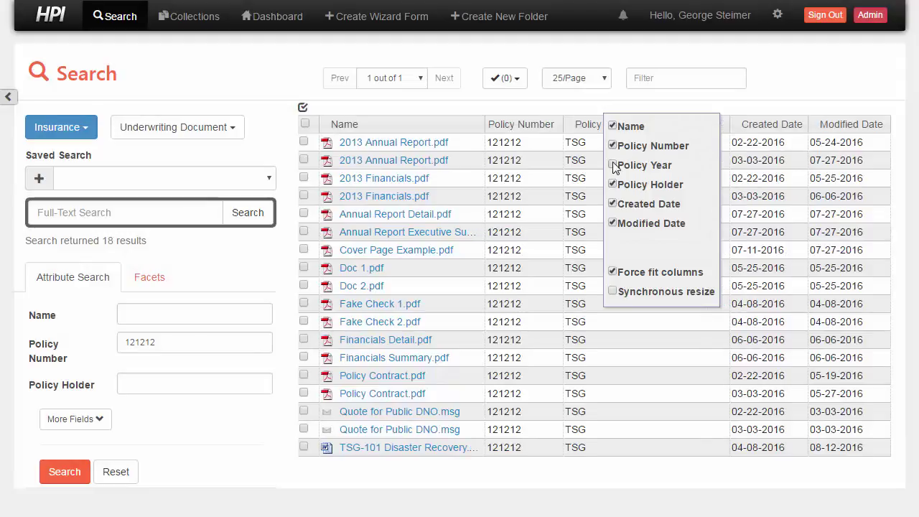
click(613, 165)
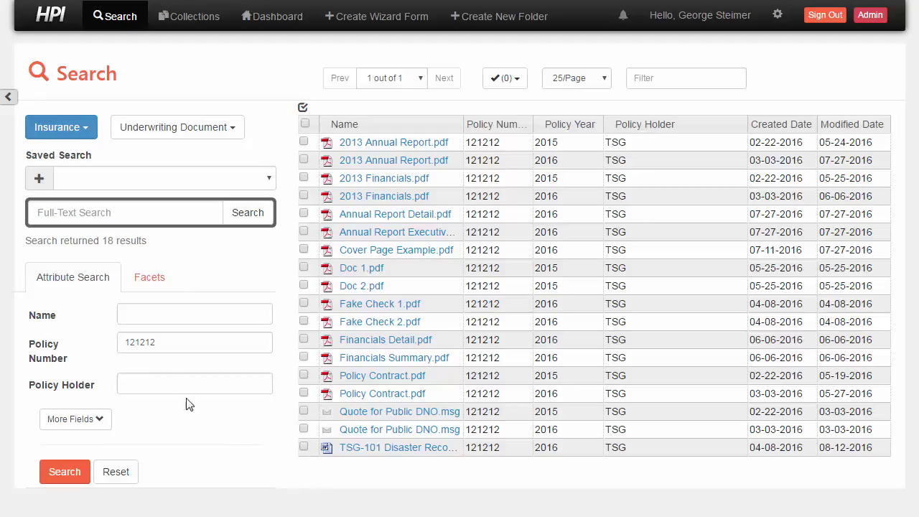
Narrow the Underwriting Document search by setting the Name attribute to Report and run it
click(204, 316)
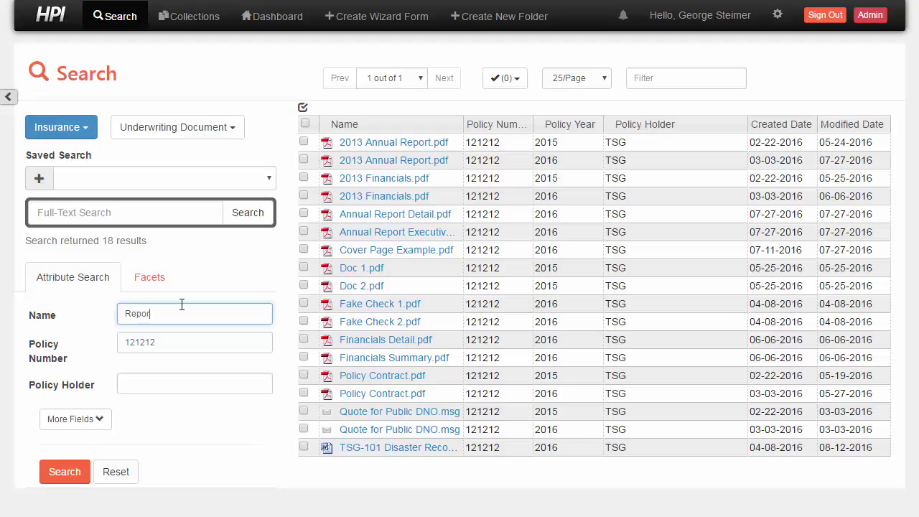
text(Report)
key(Return)
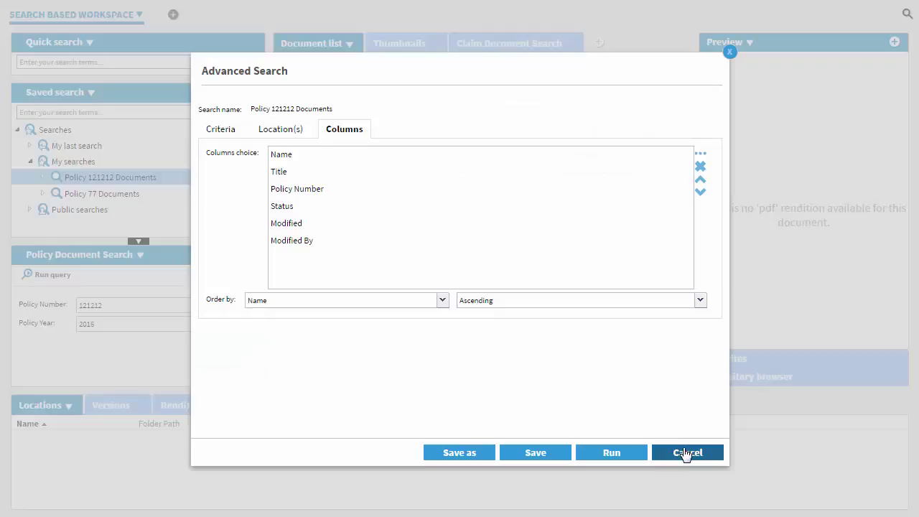
In D2, leave the column settings, select the first saved policy search, and briefly reopen its search criteria
click(683, 452)
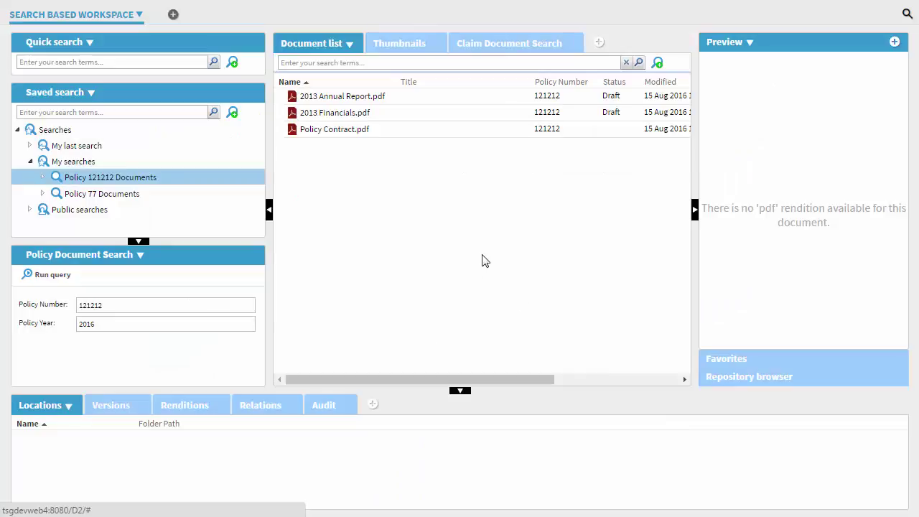
click(82, 179)
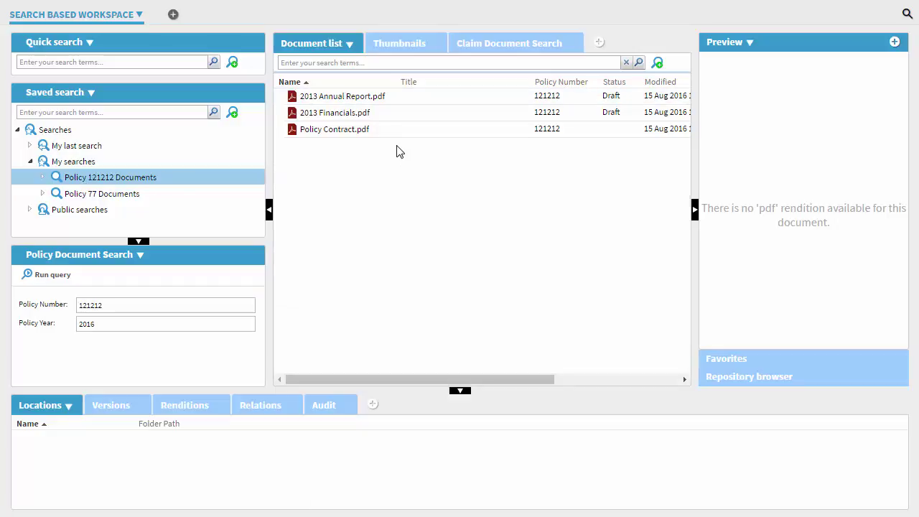
right_click(122, 179)
click(136, 208)
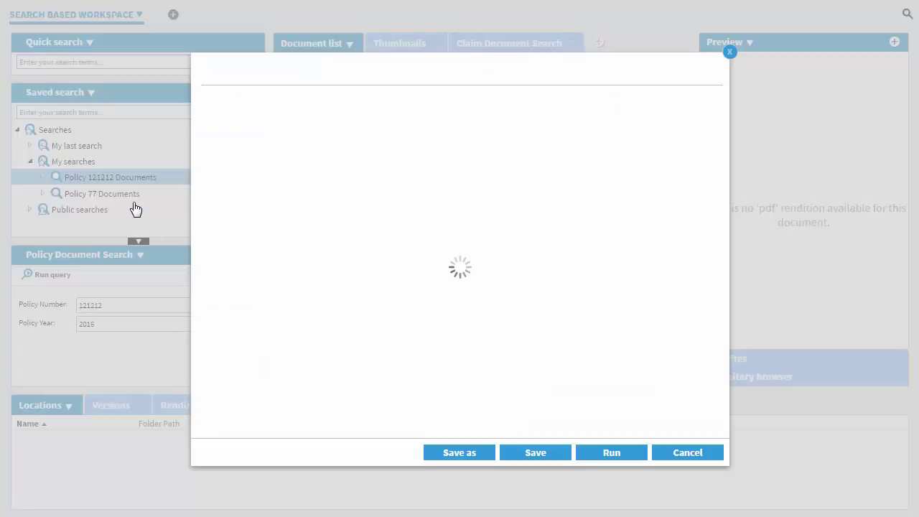
click(730, 53)
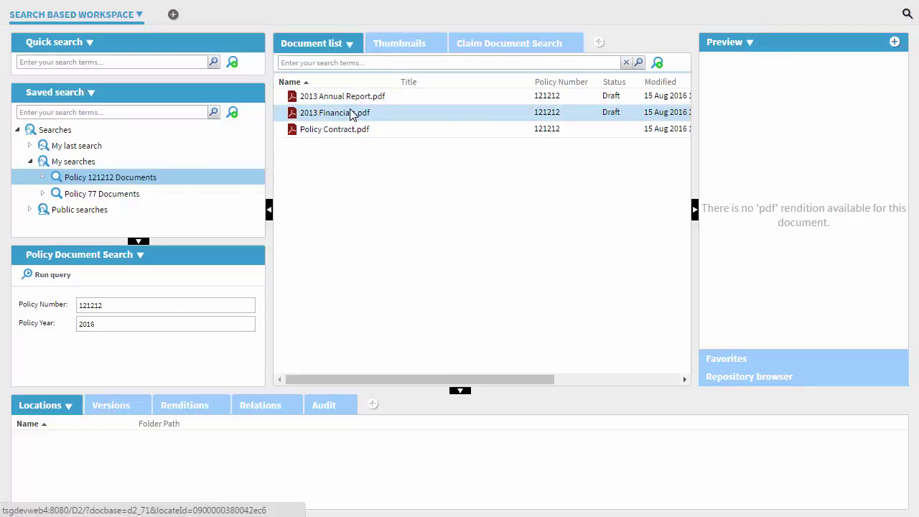